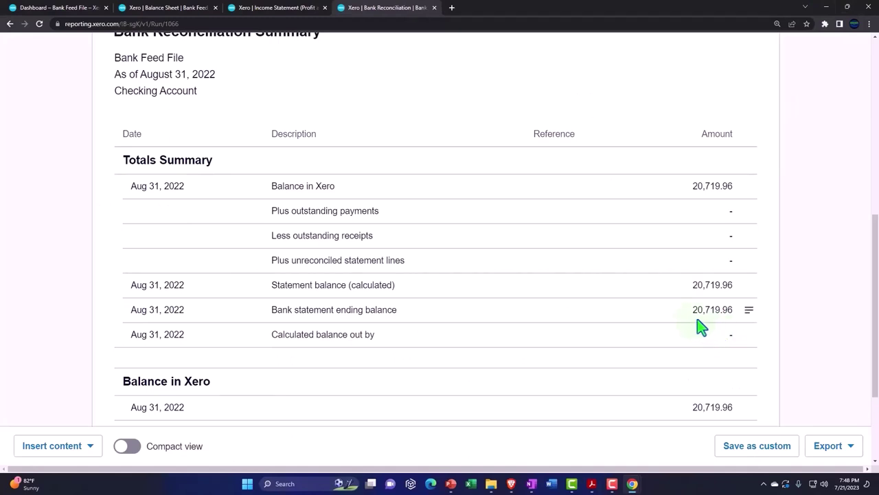
Step: Duplicate the bank reconciliation report tab and set the copy's date range to Sep 1, 2022 through Sep 30, 2022
scroll(700, 328, up, 1)
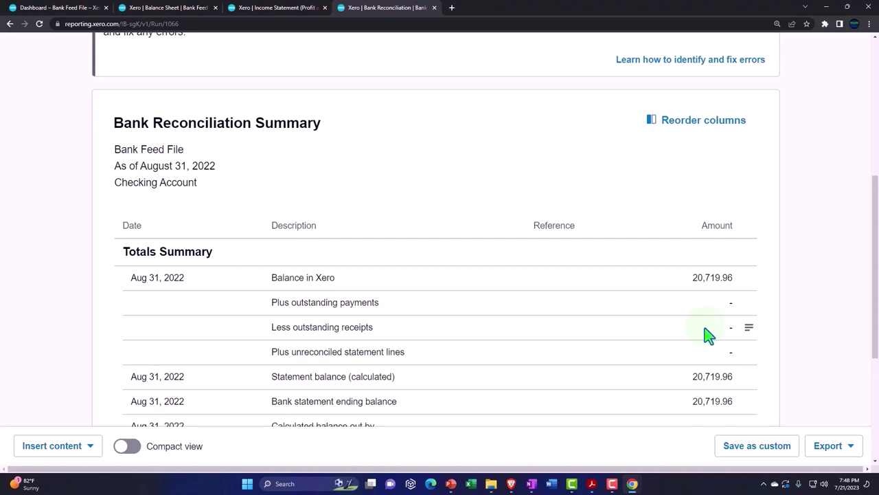
right_click(399, 13)
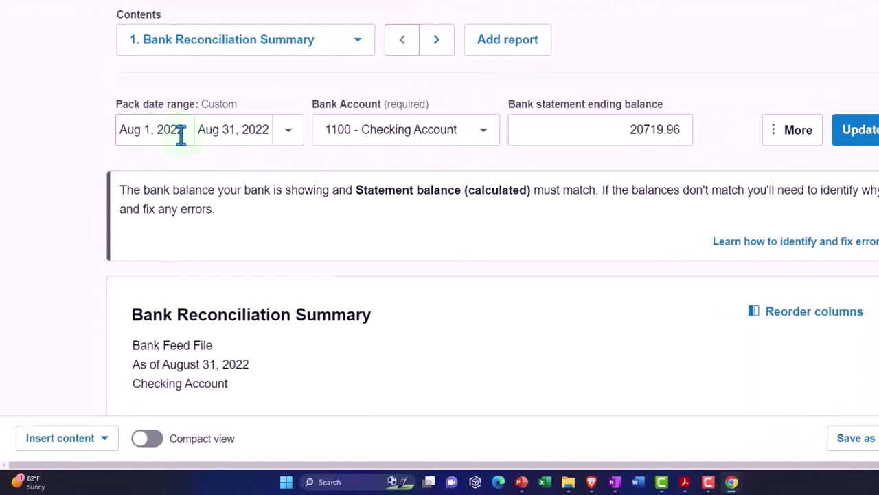
click(181, 134)
click(215, 176)
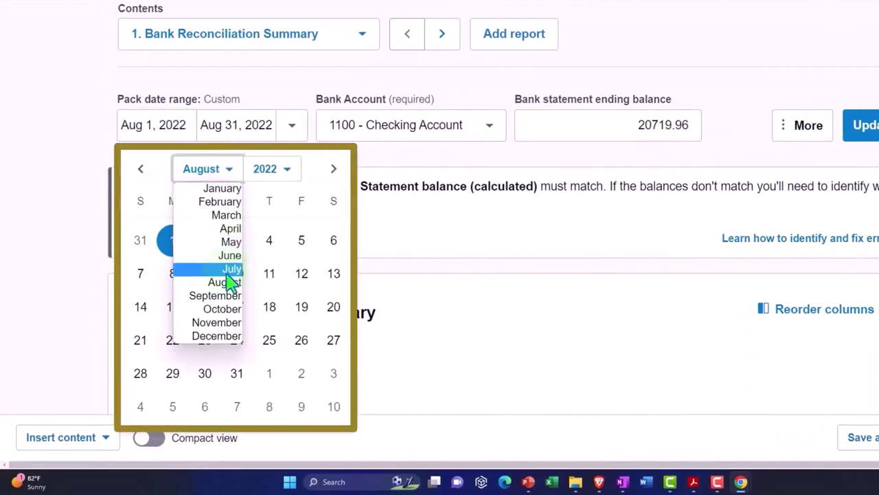
click(227, 297)
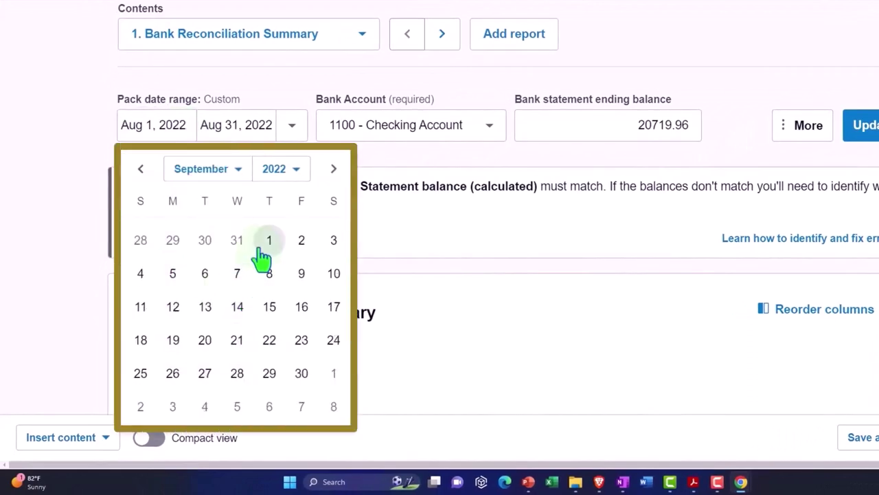
click(269, 241)
click(251, 129)
click(303, 172)
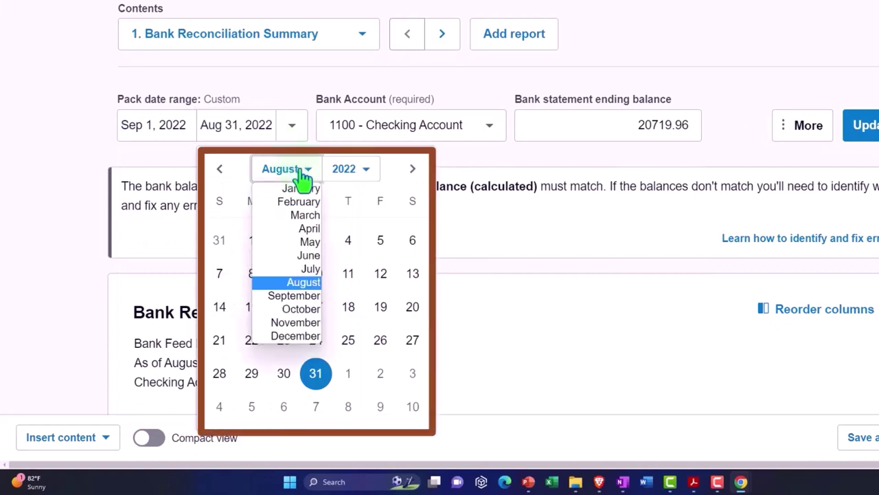
click(274, 297)
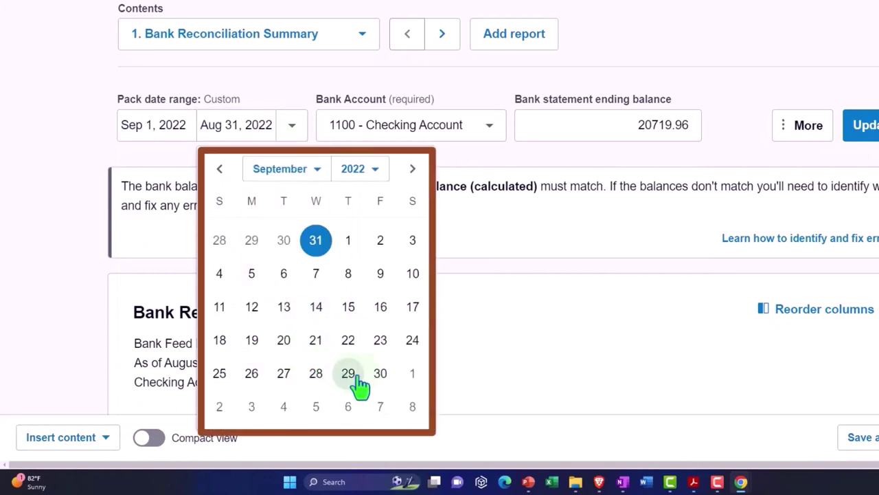
click(375, 386)
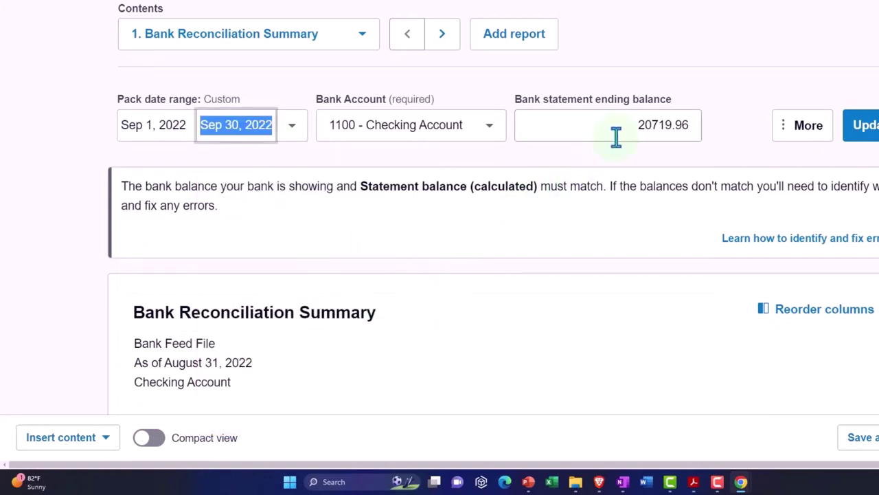
Step: Set the bank statement ending balance to 52308.80 from the September statement PDF and update the report
drag(616, 136, 693, 128)
mouse_move(694, 482)
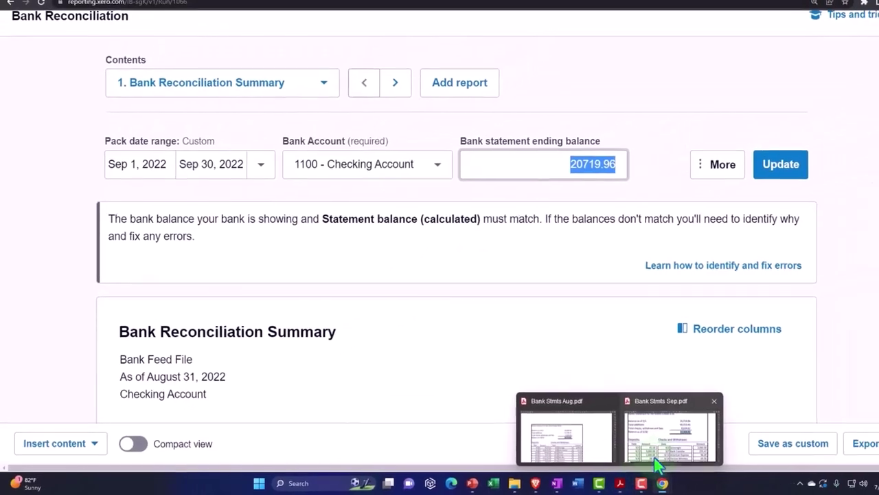
click(656, 462)
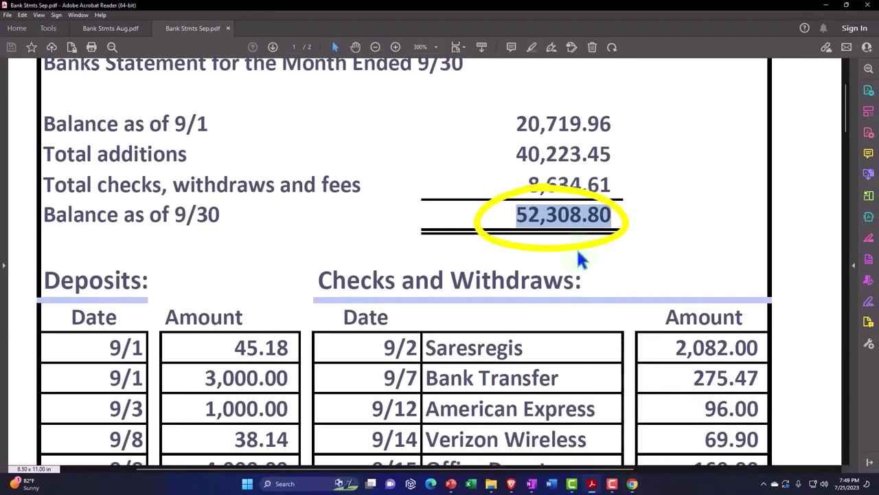
click(826, 5)
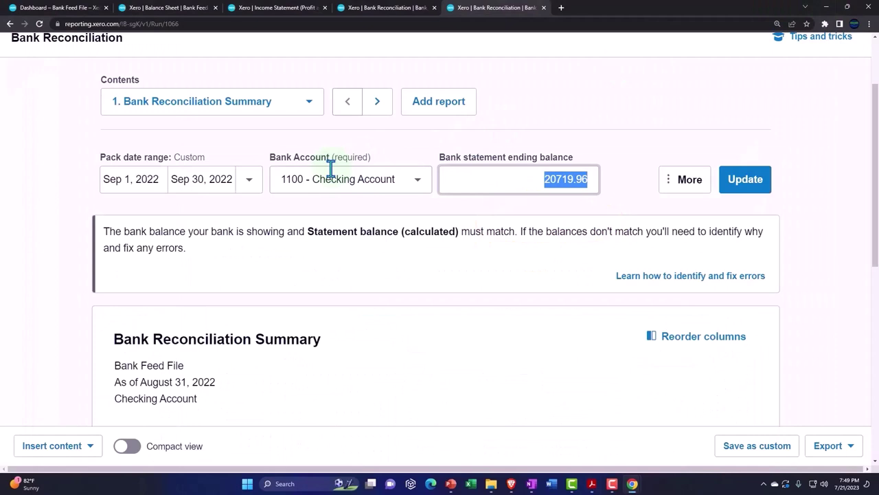
text(52)
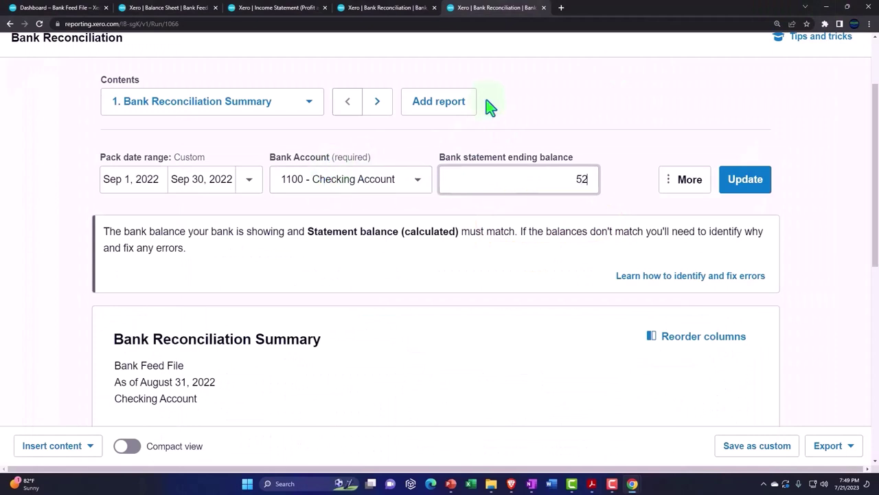
text(308.80)
key(Tab)
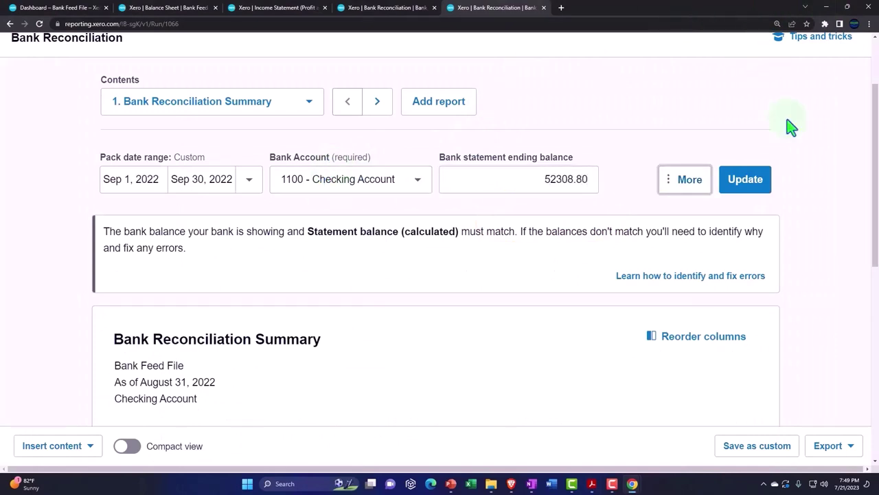
click(768, 192)
Step: Compare the September reconciliation summary with the checking balance on the balance sheet and the September bank statement PDF
scroll(765, 190, down, 2)
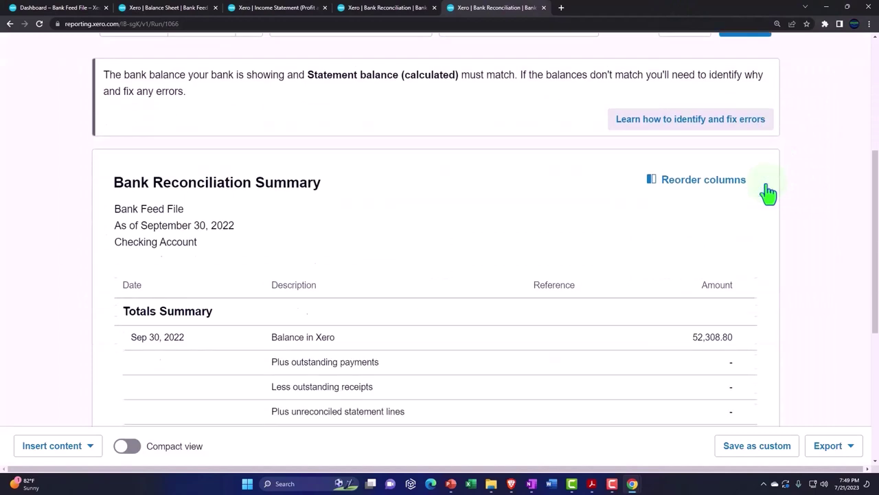
scroll(767, 193, down, 3)
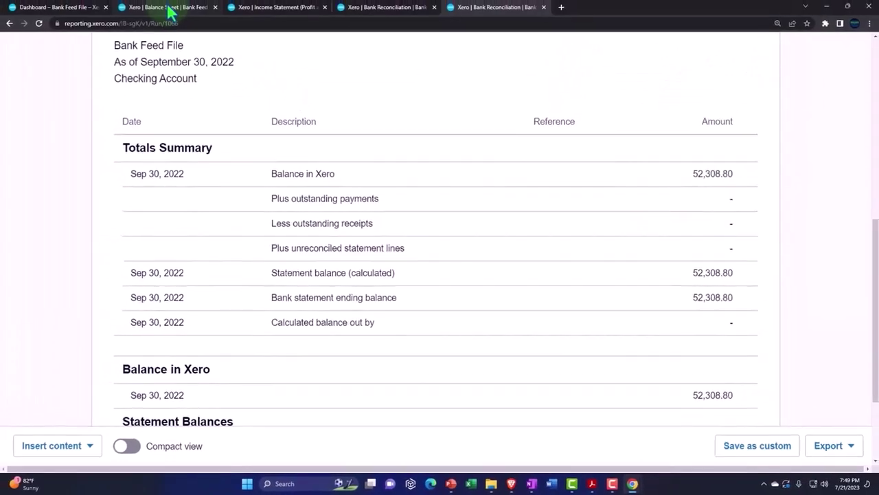
click(169, 8)
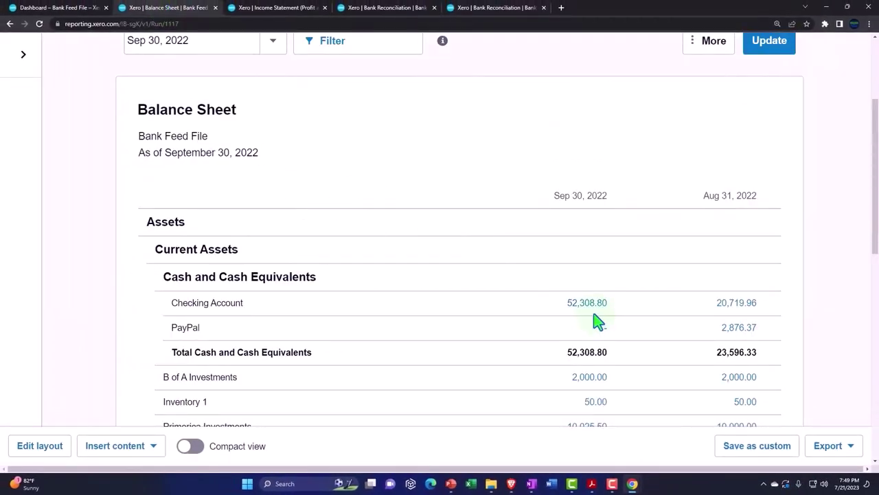
click(491, 8)
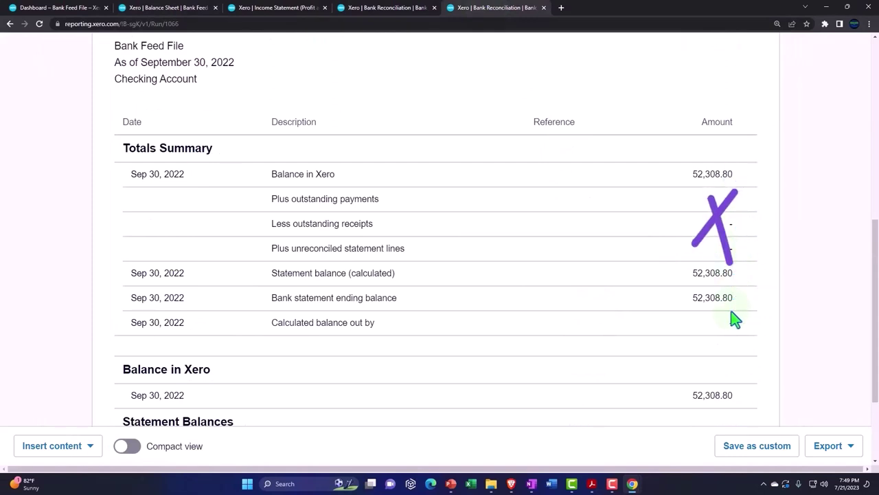
mouse_move(595, 481)
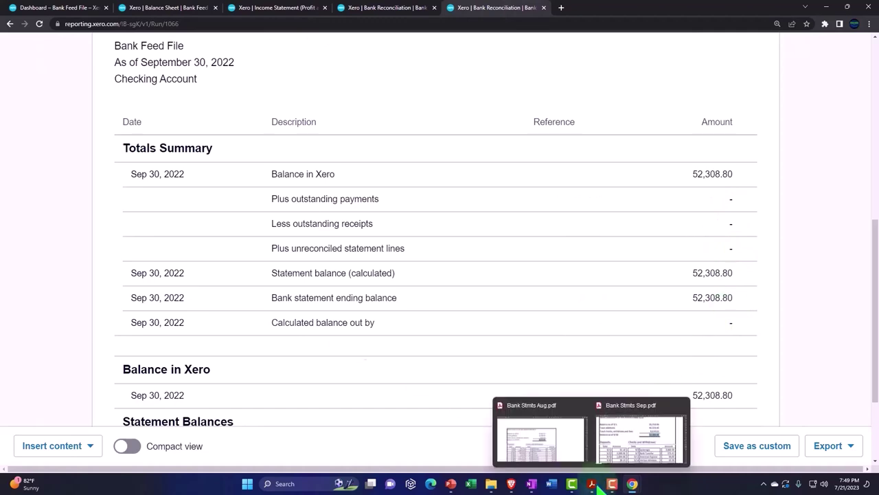
click(614, 447)
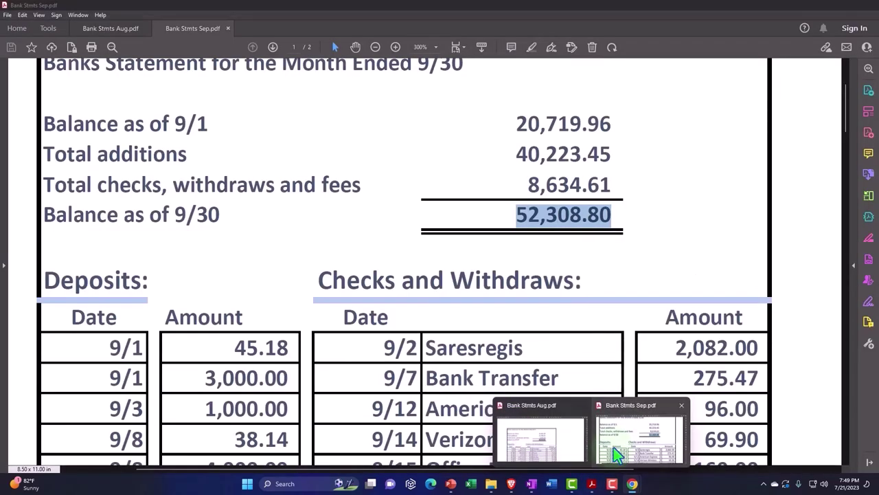
click(632, 482)
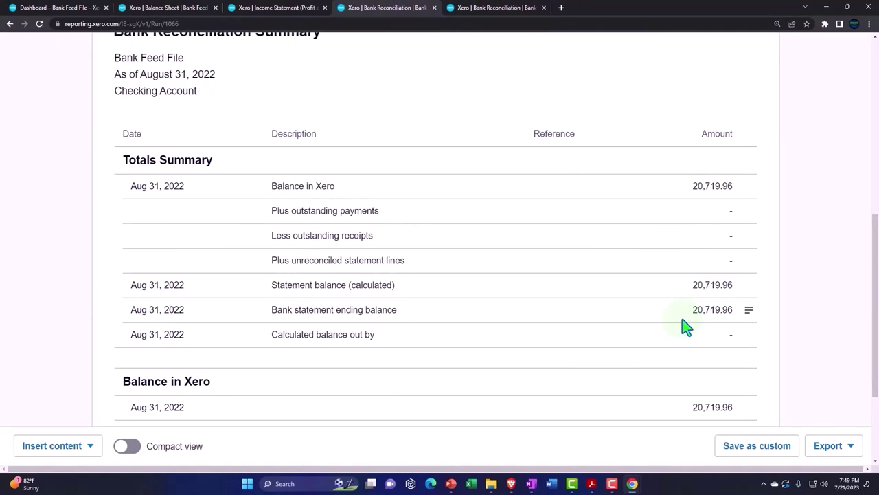
Step: Review the 9/1 balance, total additions and total checks, withdraws and fees on the September bank statement PDF
mouse_move(591, 483)
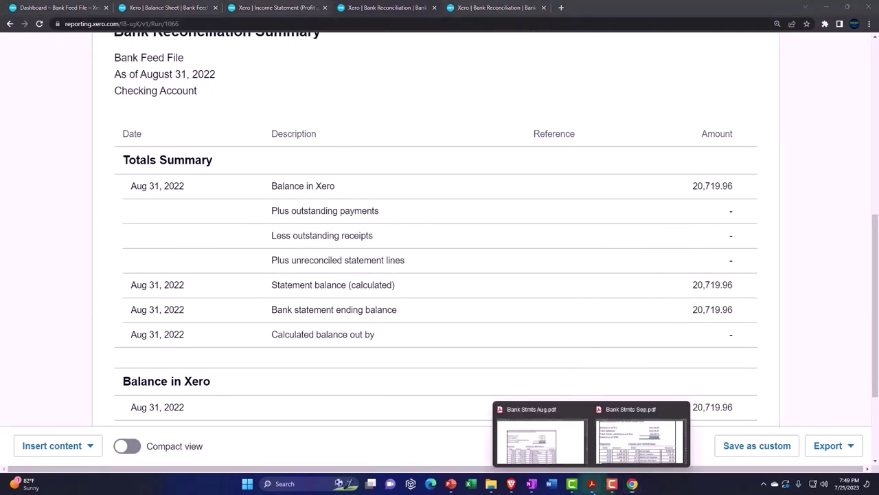
click(639, 440)
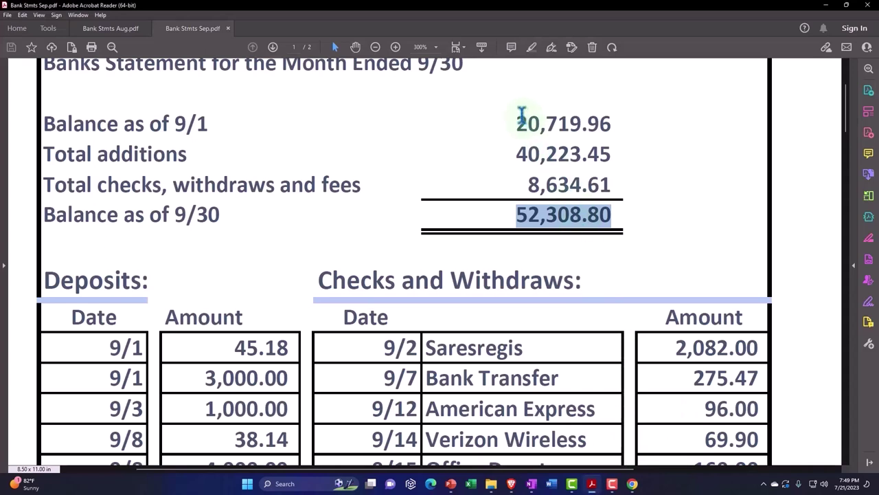
drag(522, 117, 619, 114)
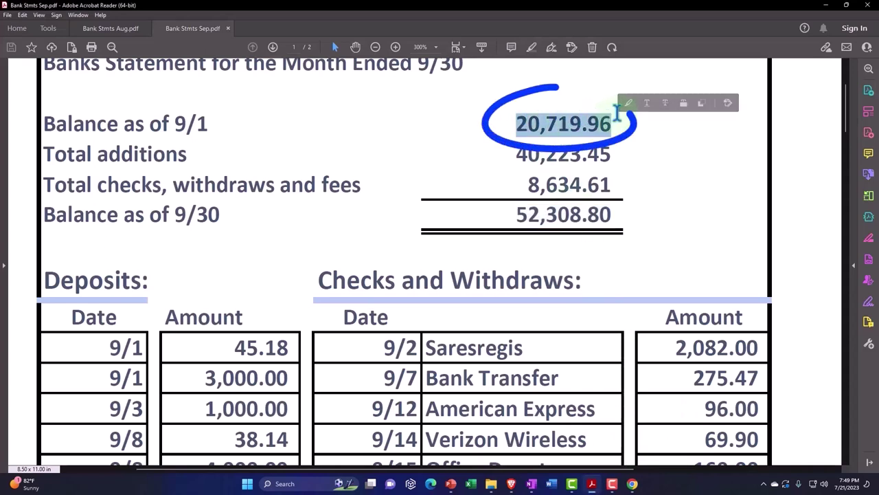
click(520, 152)
drag(520, 153, 599, 147)
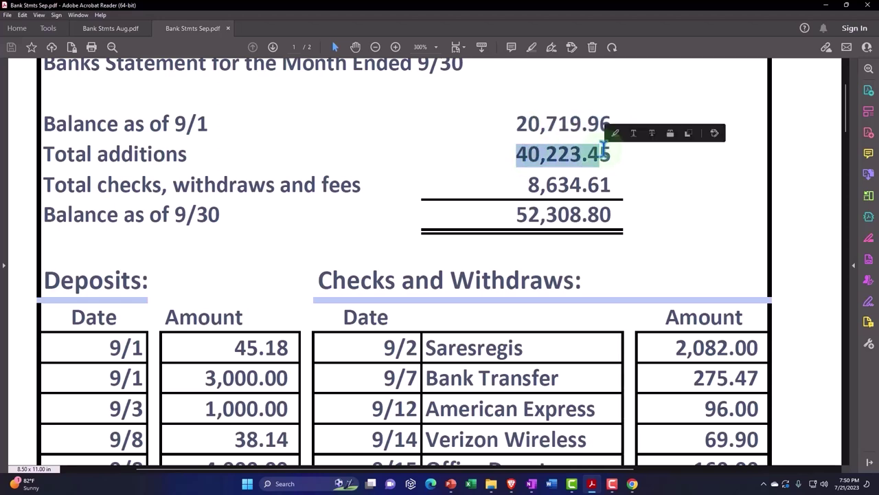
drag(528, 184, 616, 184)
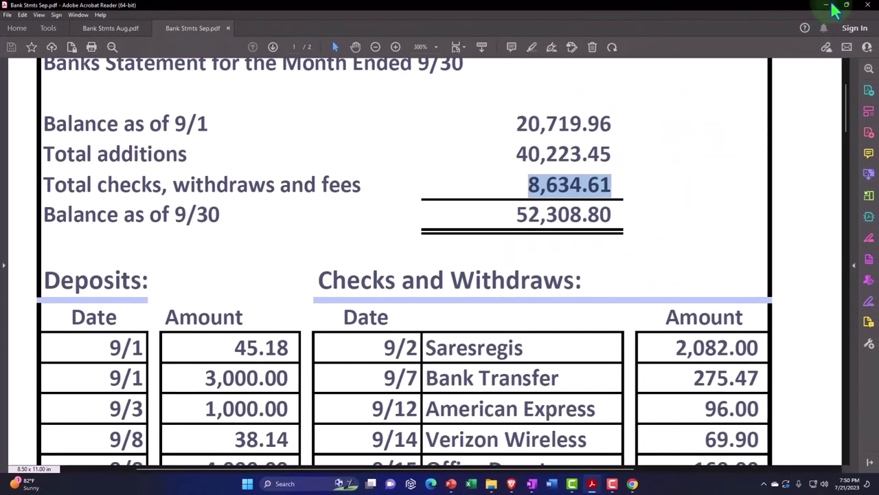
click(827, 5)
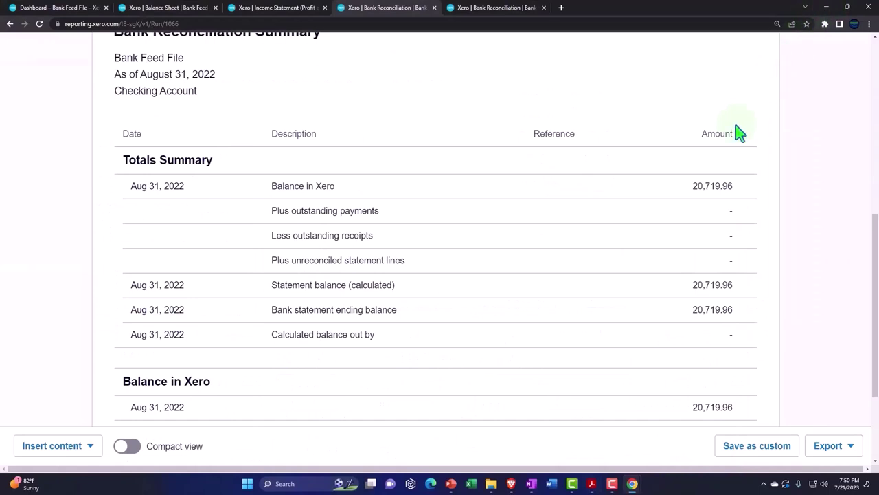
Step: Open the checking account from the bank accounts list and show its Reconcile page
click(45, 9)
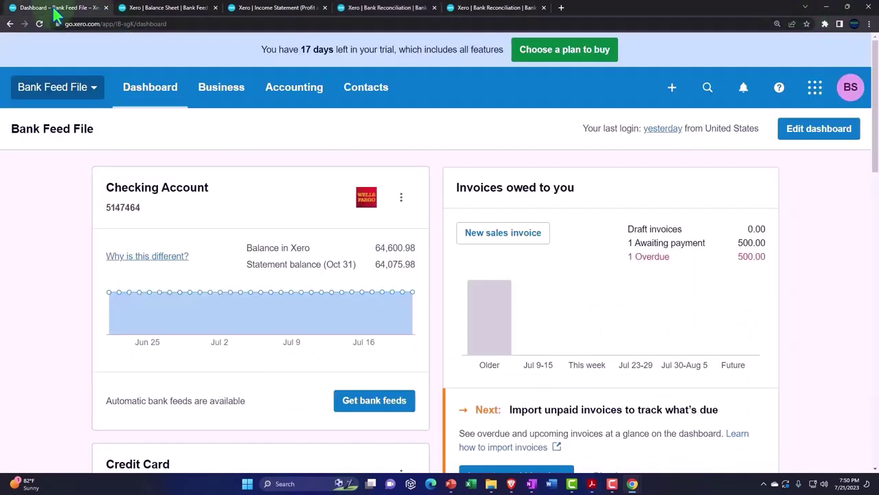
click(289, 93)
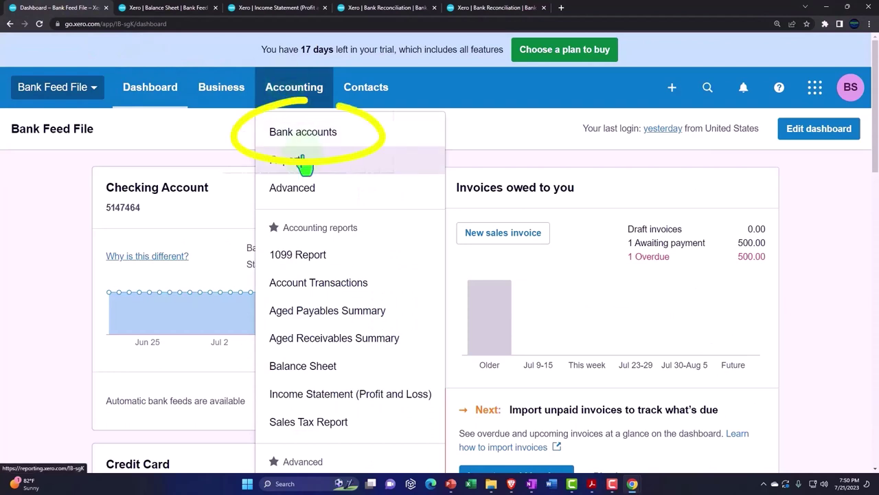
click(304, 135)
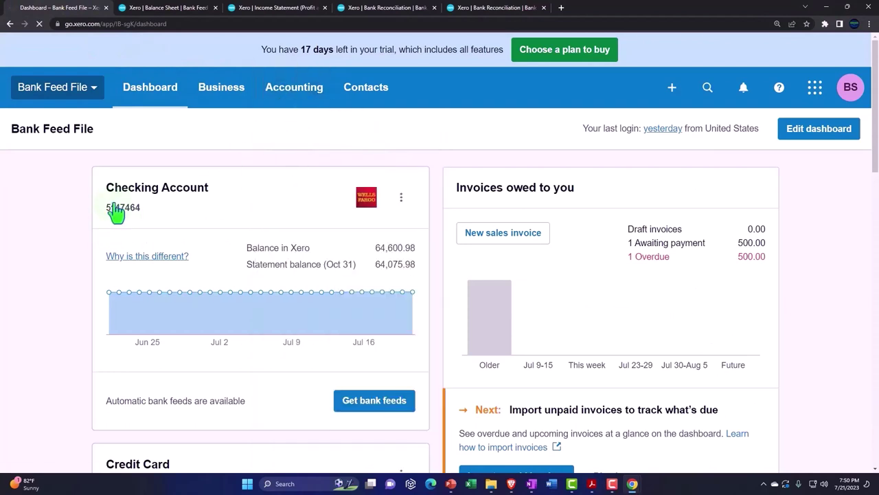
scroll(48, 233, down, 3)
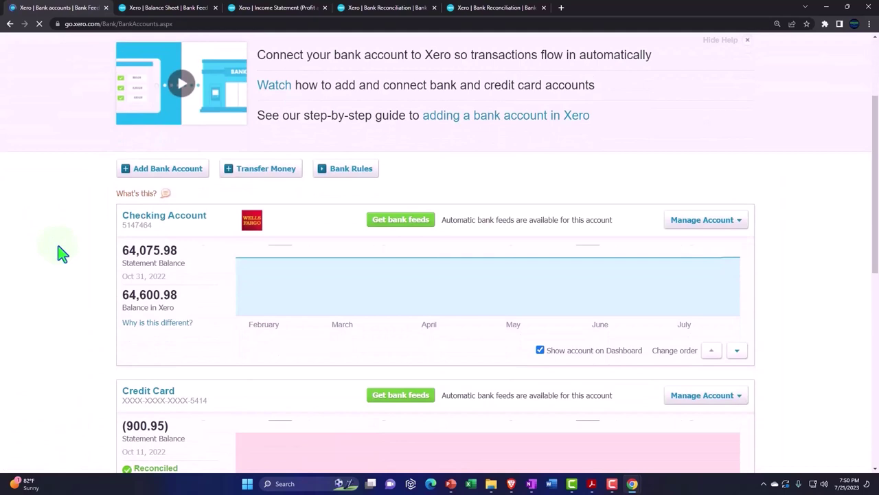
click(161, 218)
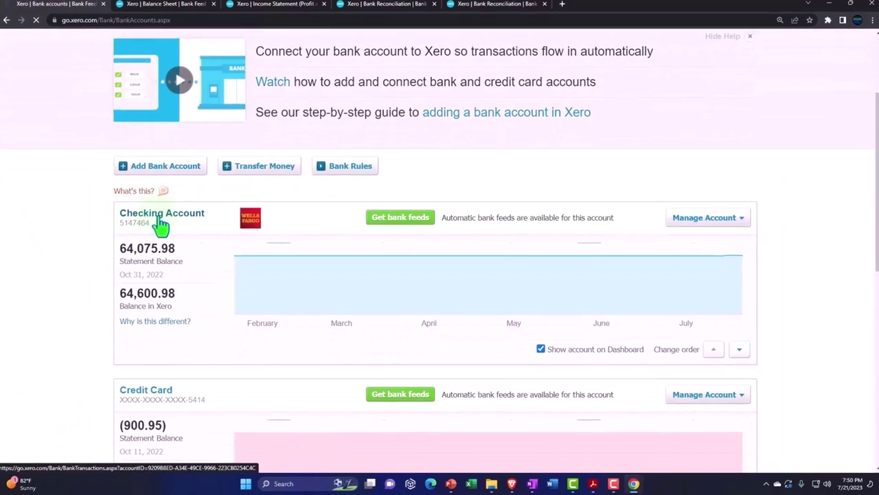
scroll(134, 199, down, 2)
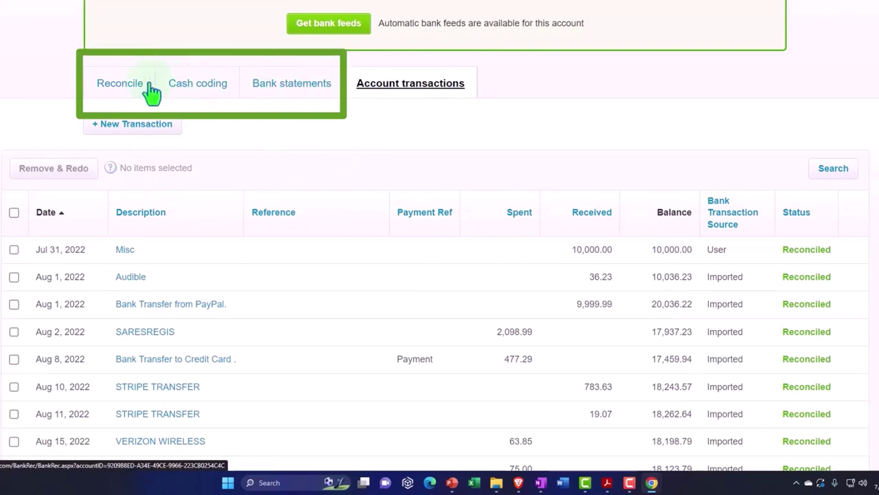
click(113, 89)
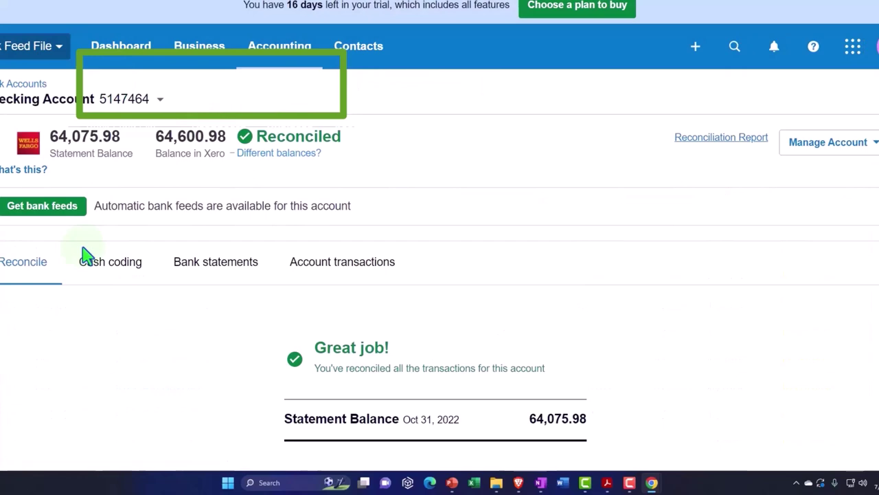
scroll(83, 255, down, 2)
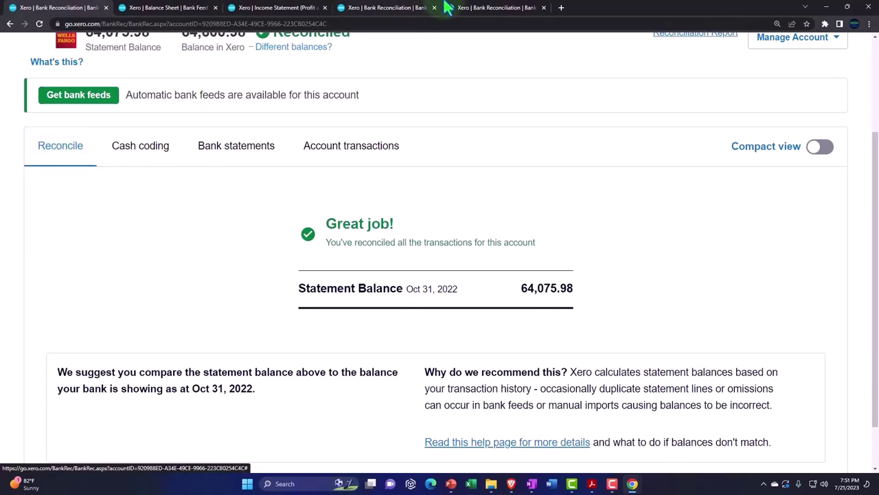
Step: Recheck the September reconciliation summary report, and return to the checking account's page
click(484, 7)
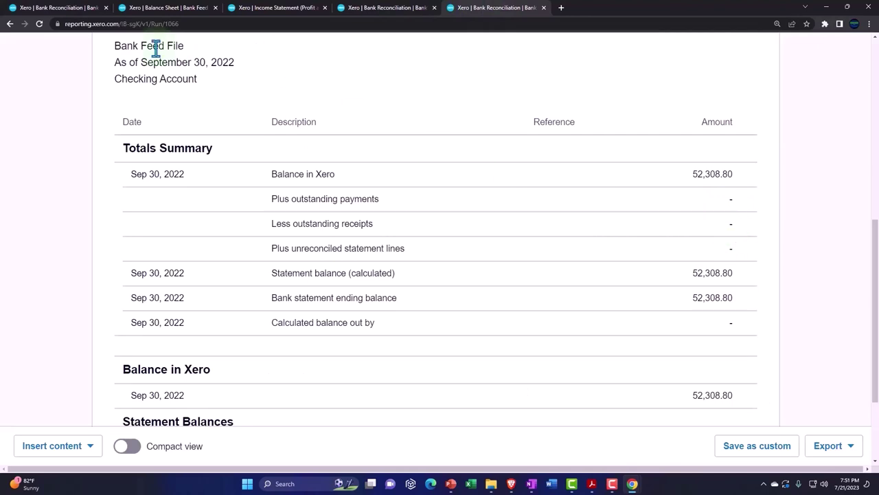
click(63, 9)
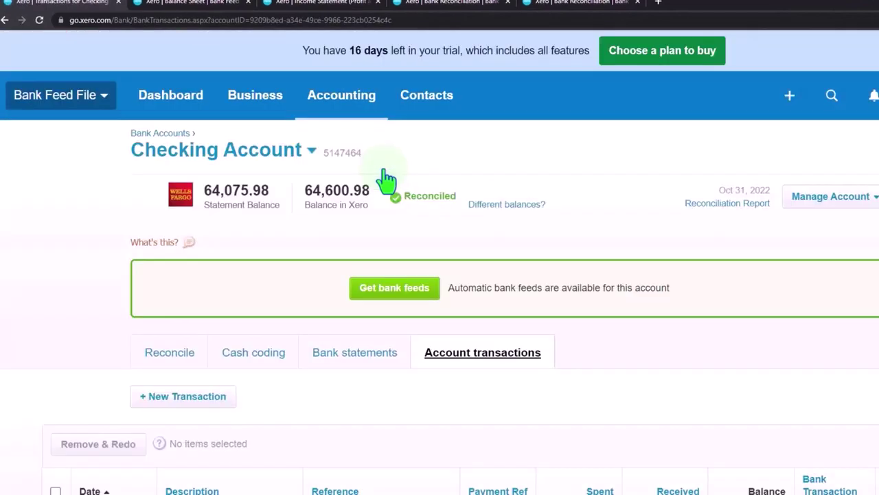
Step: Review the reconciled status of the checking account transactions, checking it against the September statement PDF and the September reconciliation summary
scroll(385, 178, down, 5)
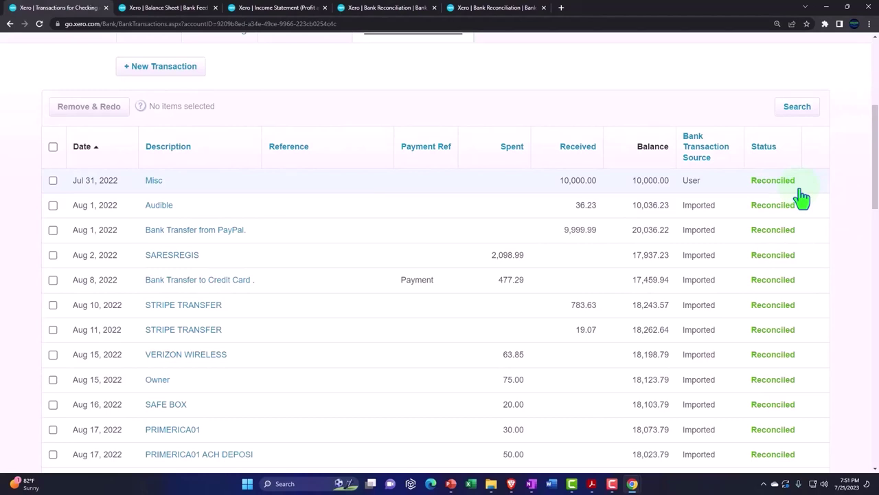
mouse_move(592, 484)
click(624, 455)
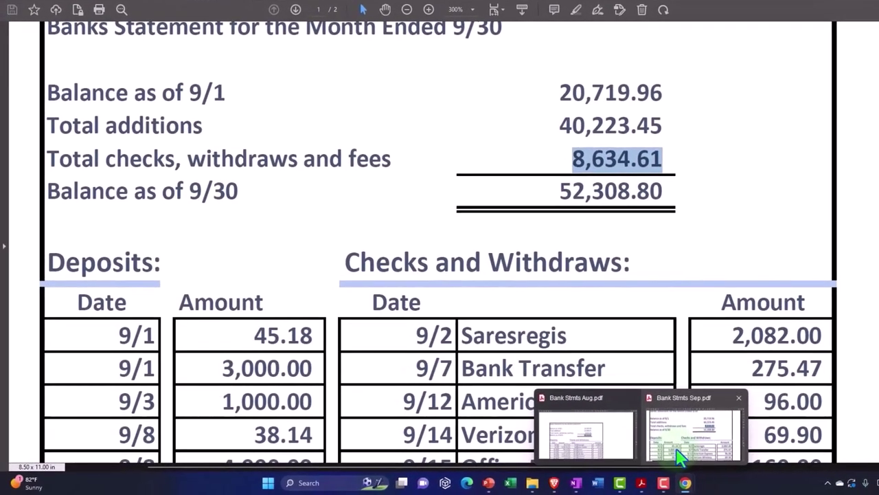
click(684, 483)
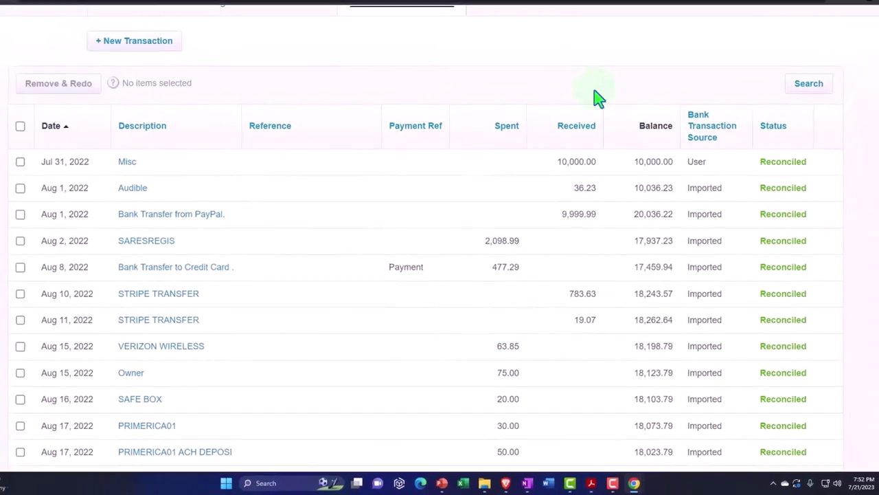
click(498, 7)
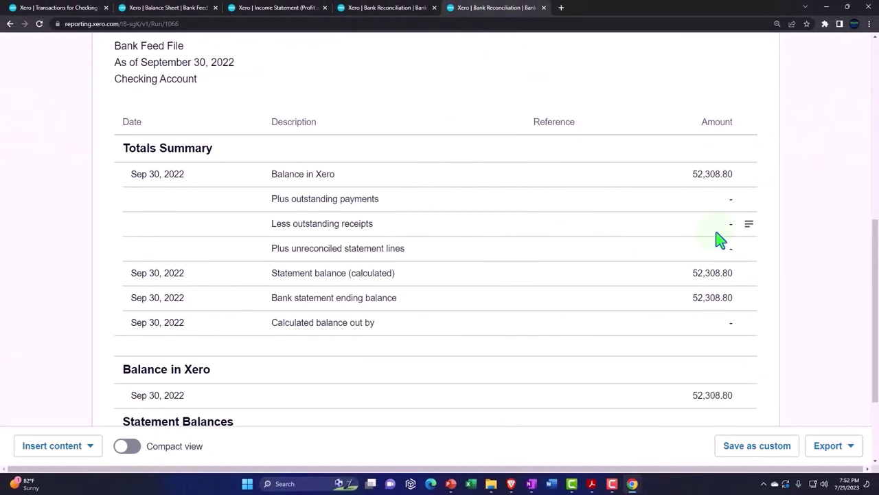
click(72, 7)
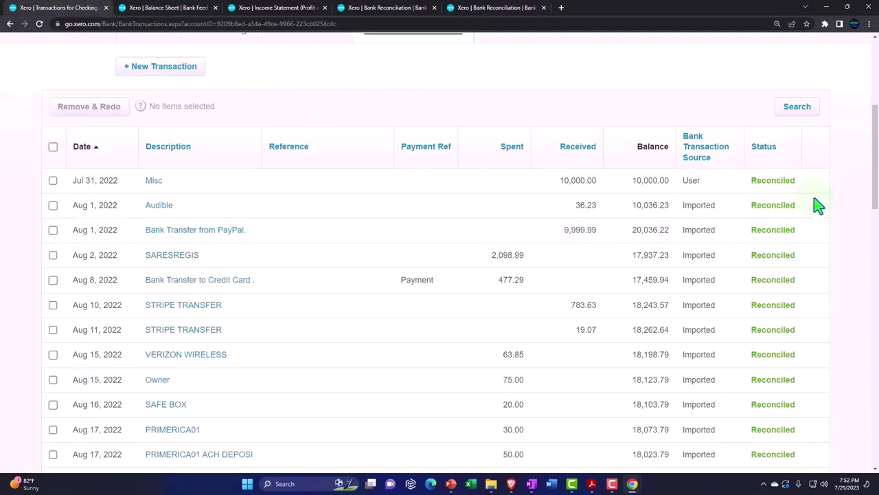
Step: Compare the August account transactions with the 9/1 balance and total additions on the September bank statement PDF
scroll(818, 205, down, 2)
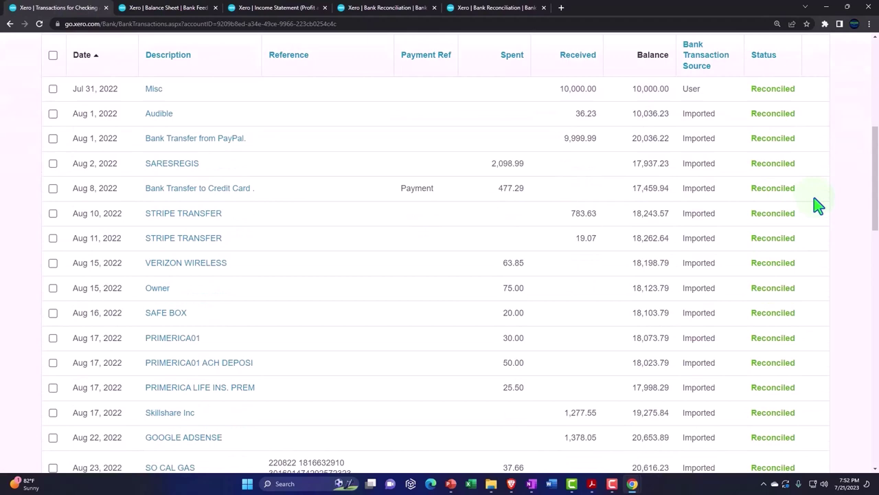
scroll(814, 204, down, 1)
mouse_move(595, 487)
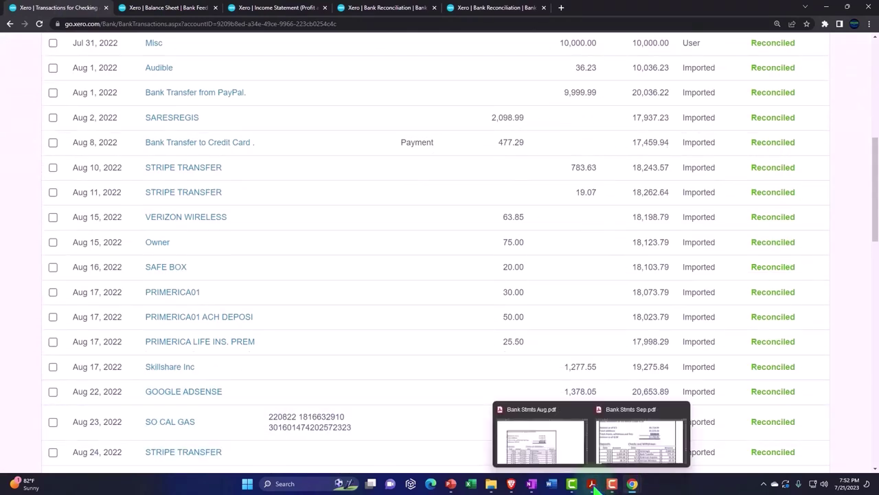
click(635, 440)
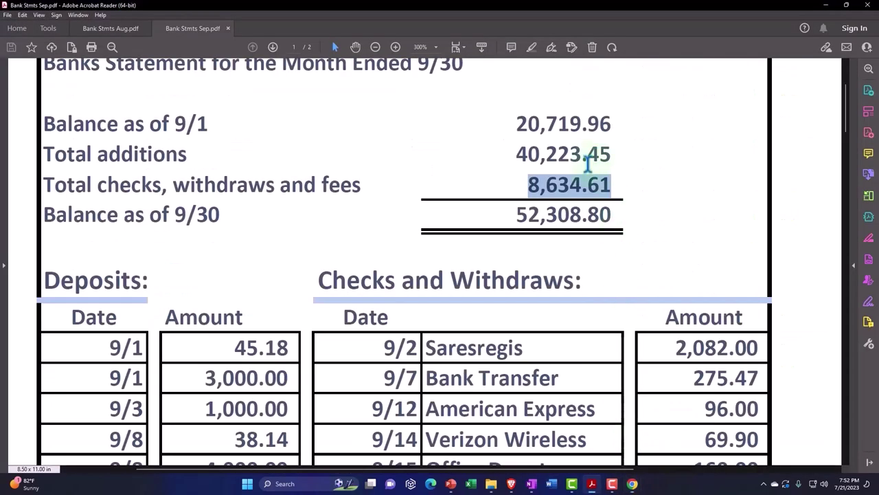
drag(516, 124, 610, 120)
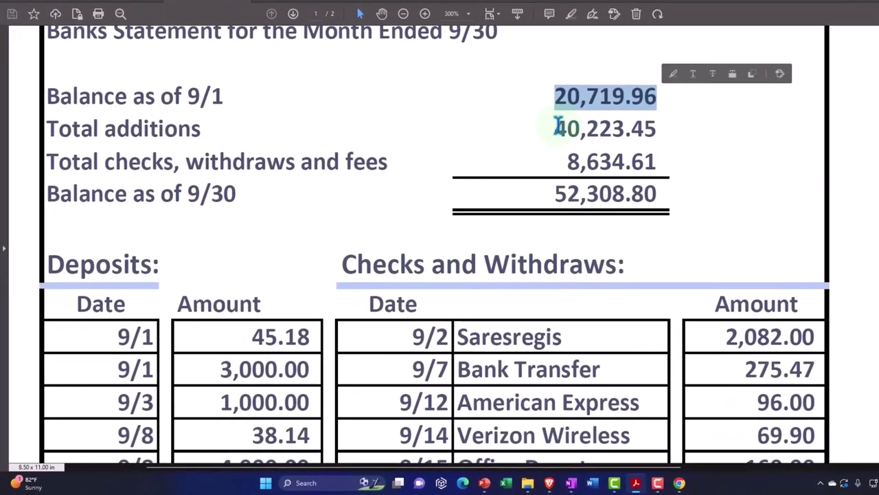
drag(524, 148, 622, 149)
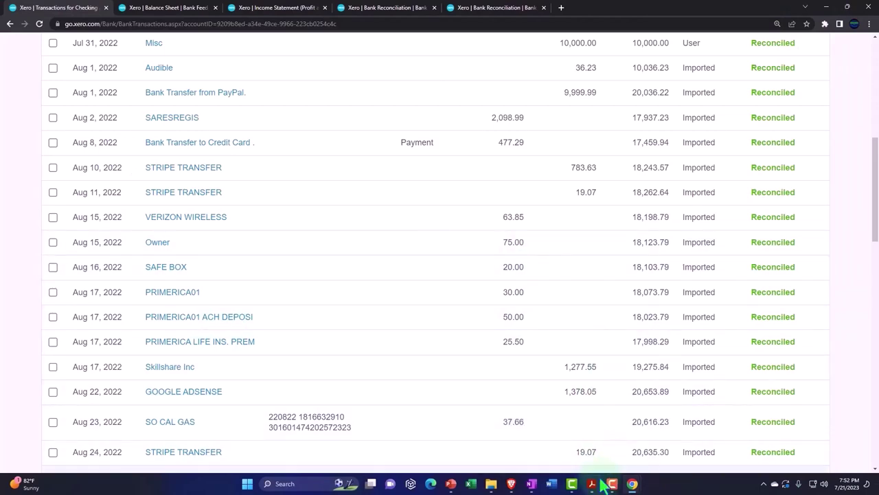
mouse_move(604, 484)
click(609, 454)
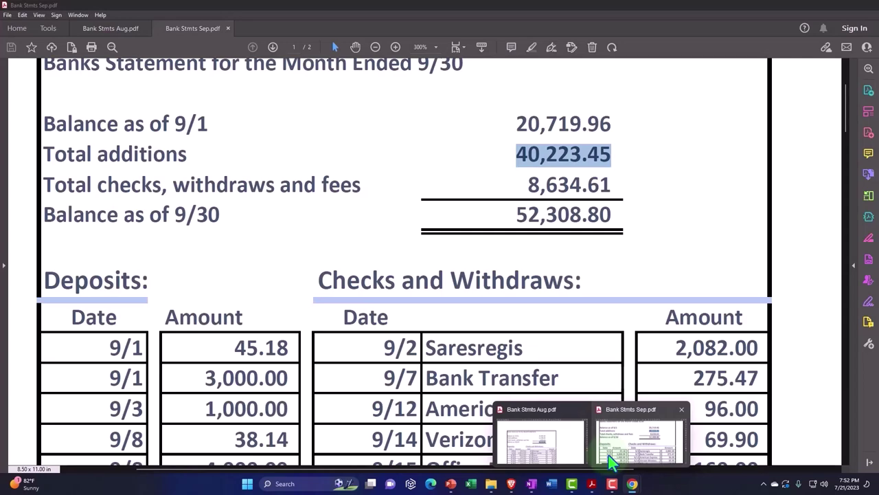
Step: Find the Sep 1 Audible transaction in the account transactions and highlight the matching 45.18 deposit on the September statement PDF
scroll(20, 255, down, 3)
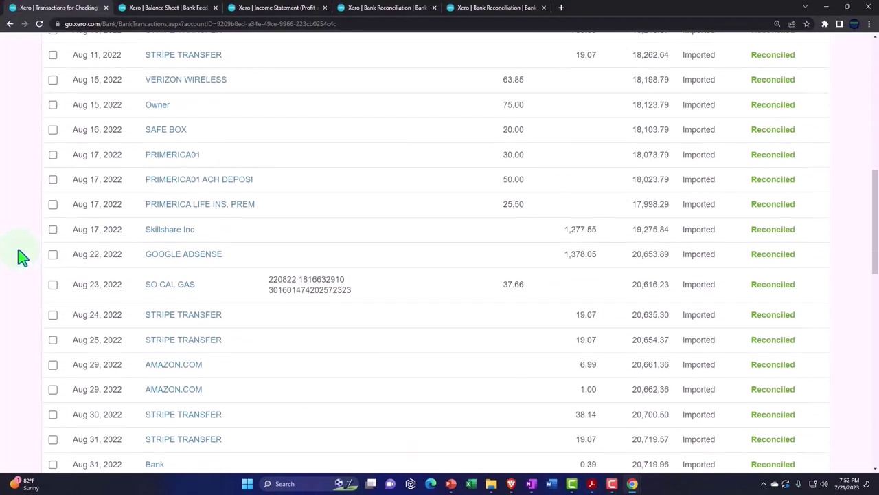
scroll(20, 255, down, 8)
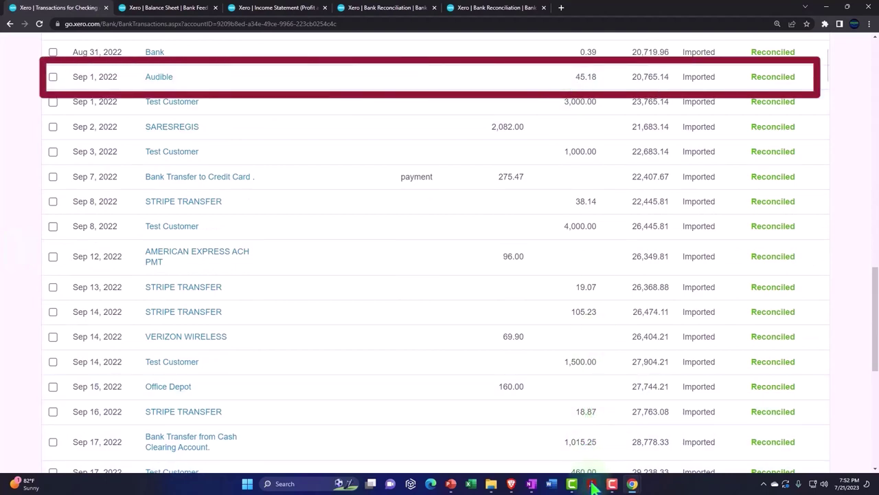
mouse_move(592, 483)
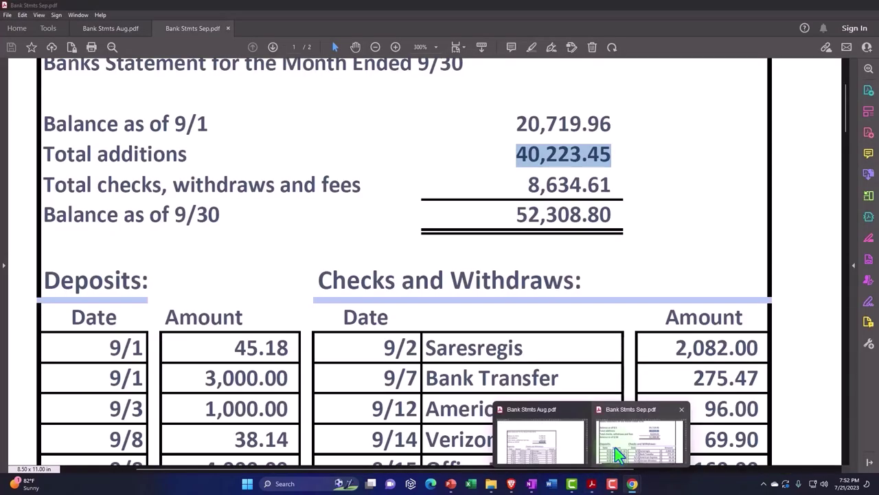
click(615, 447)
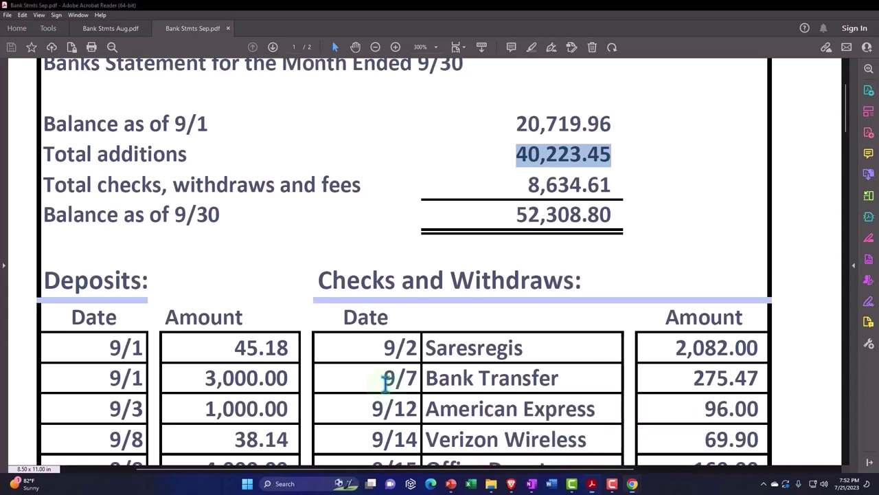
scroll(274, 352, down, 1)
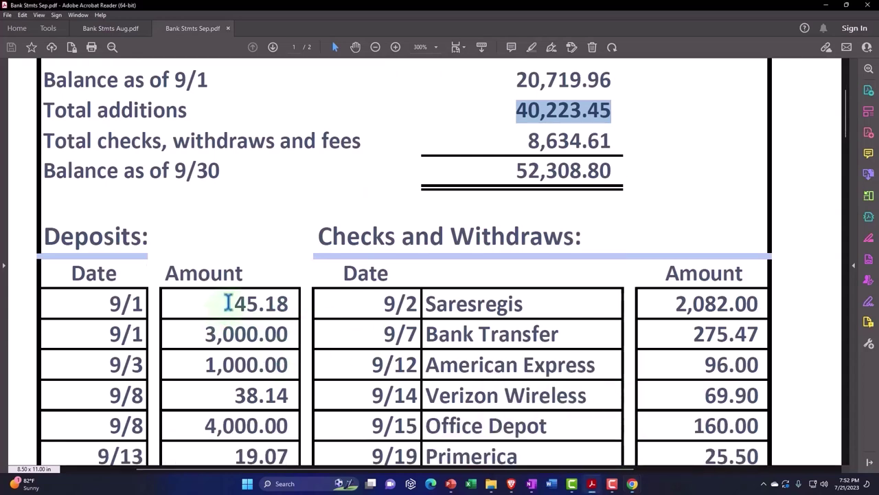
drag(230, 302, 290, 304)
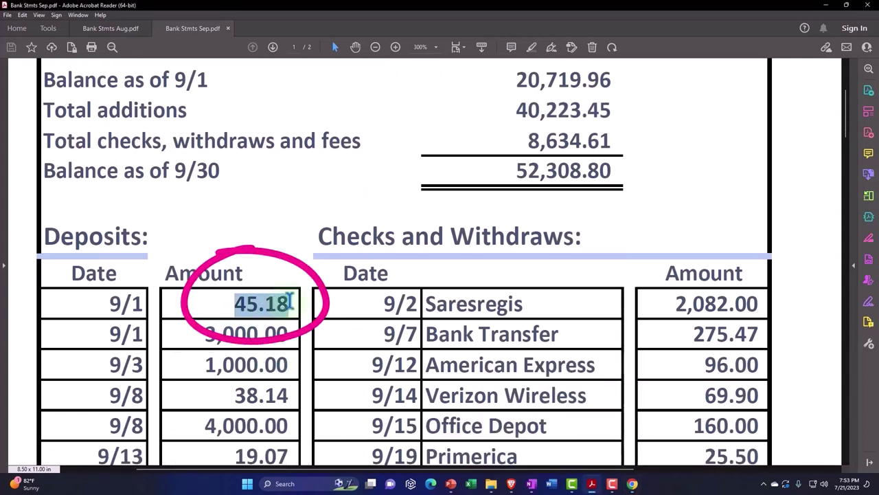
click(297, 289)
scroll(256, 308, down, 1)
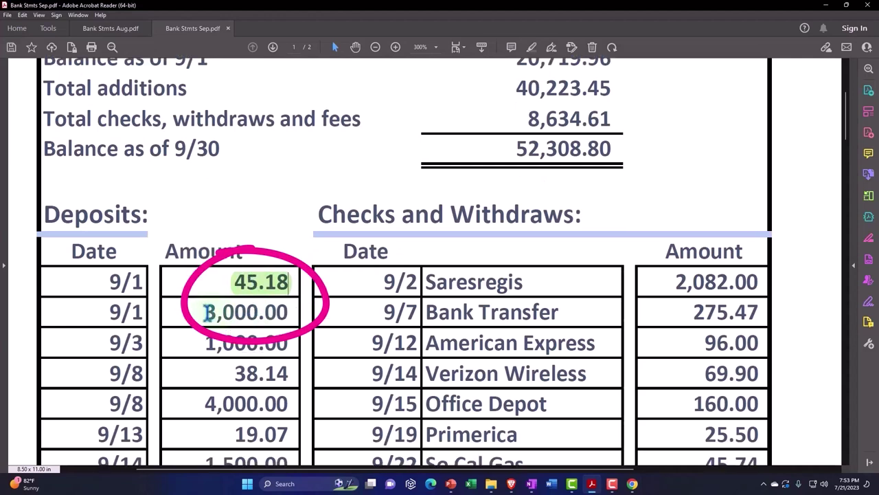
Step: Compare the 9/1 deposit of 3,000.00 on the September statement with the Sep 1 entries in the checking account transactions
drag(205, 312, 287, 313)
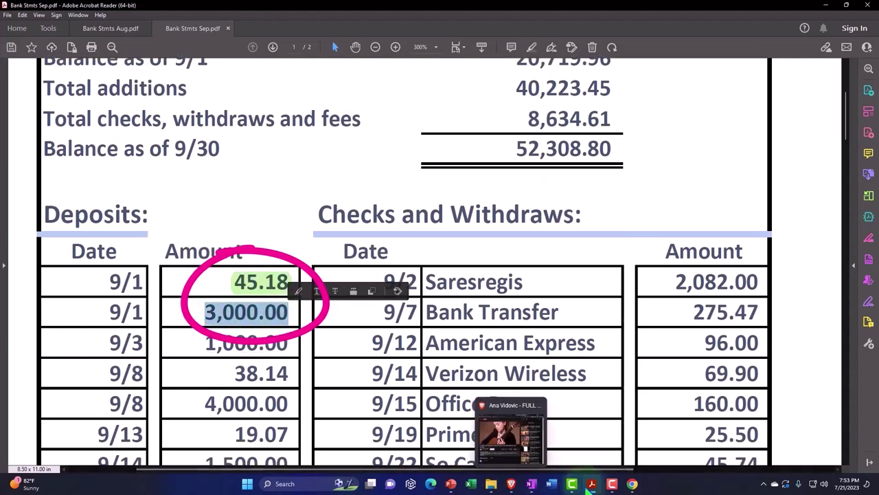
mouse_move(632, 484)
click(664, 443)
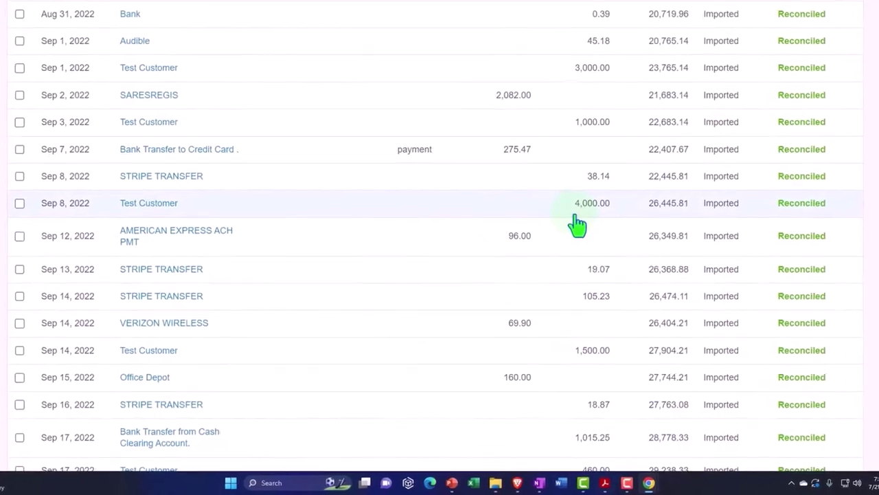
scroll(585, 211, up, 1)
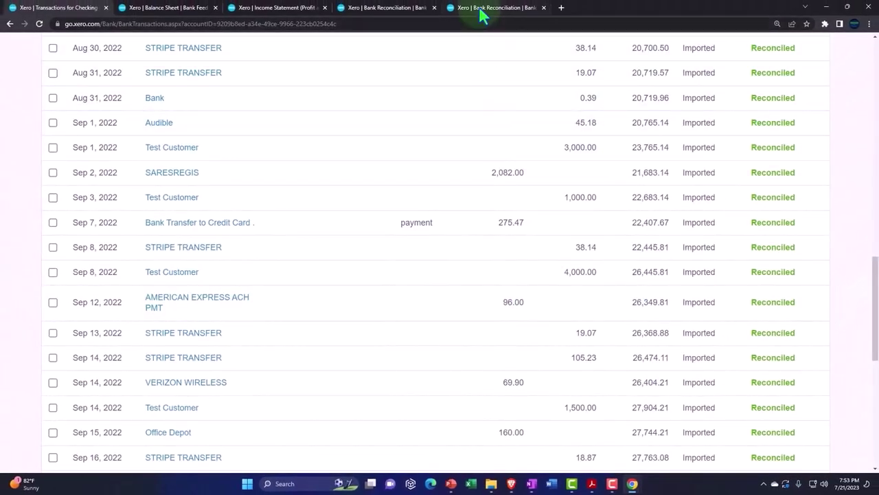
Step: Compare the September 30 bank reconciliation summary with the August 31 bank reconciliation summary
click(482, 9)
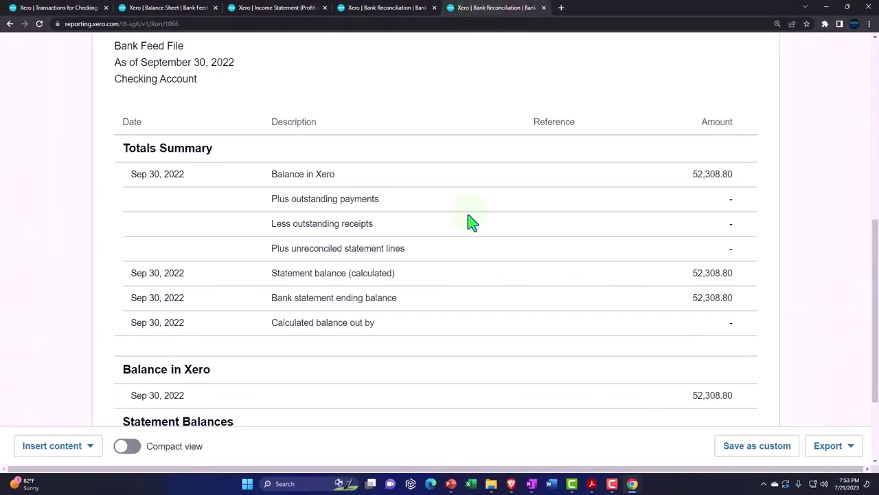
scroll(473, 222, up, 1)
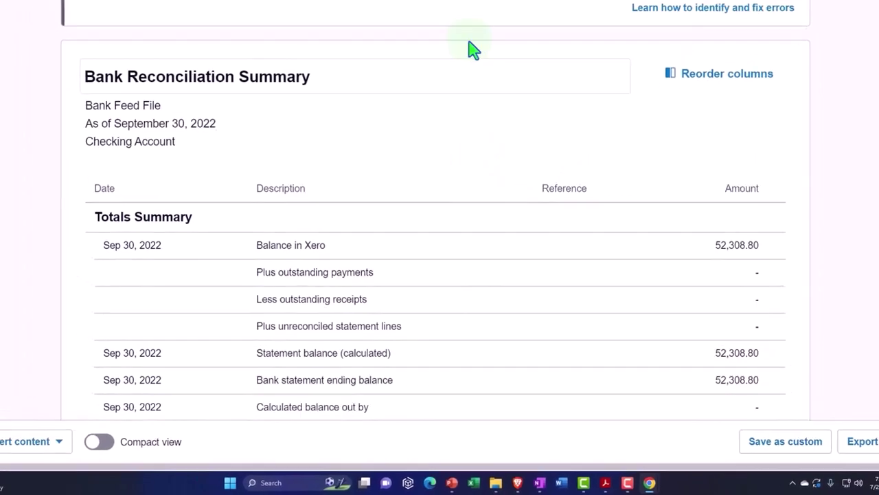
click(392, 6)
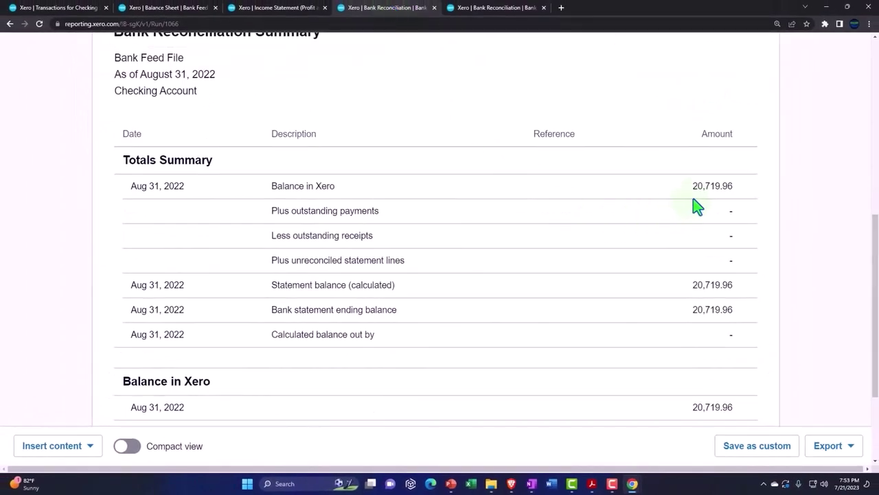
click(493, 8)
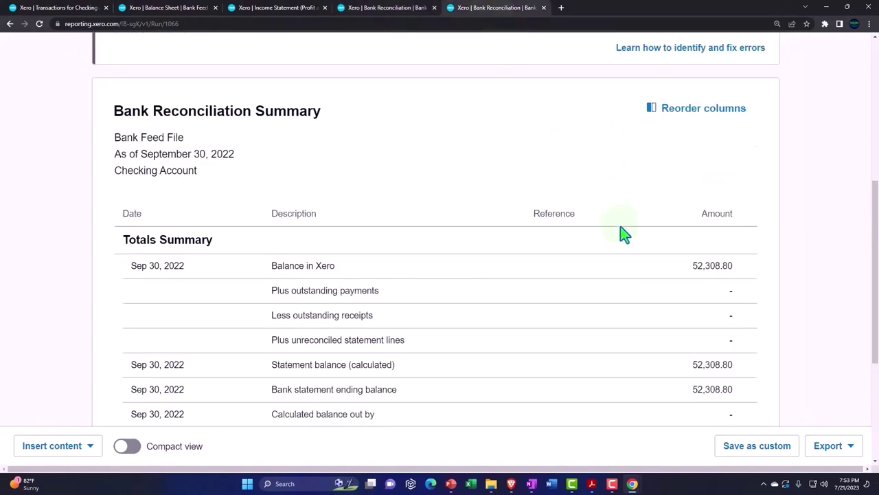
Step: Review the beginning balance, total additions, total withdrawals and 9/30 balance on the September statement PDF, and return to the reconciliation summary
mouse_move(594, 484)
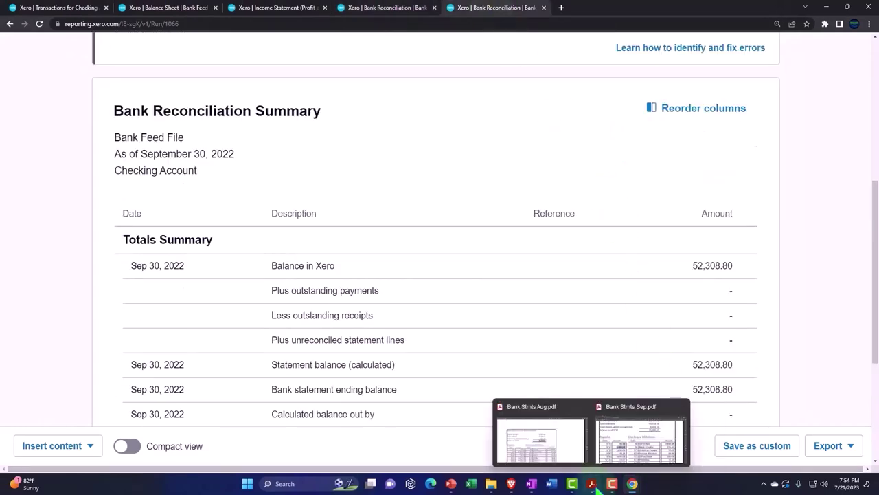
click(639, 437)
scroll(595, 222, up, 3)
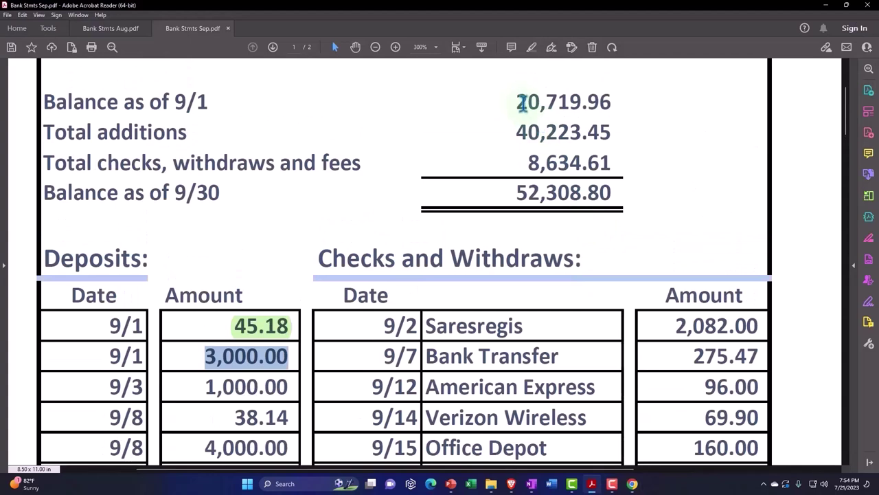
drag(522, 103, 555, 129)
click(515, 128)
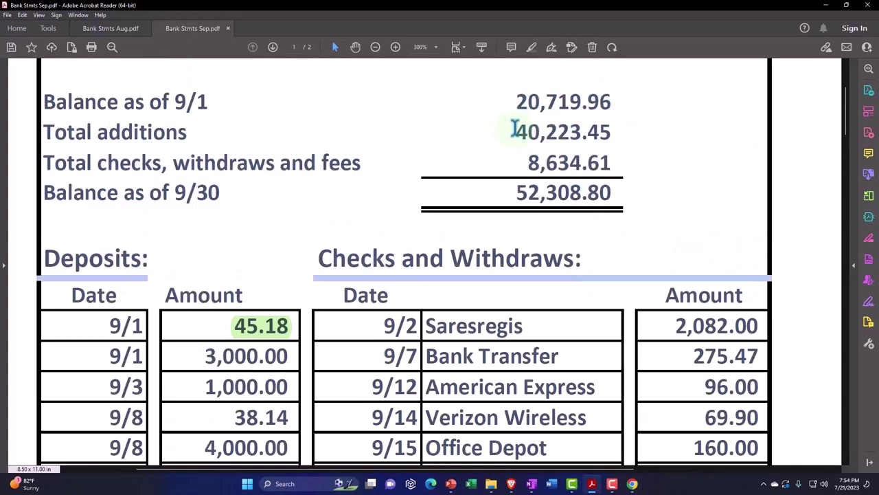
double_click(515, 129)
drag(526, 156, 714, 122)
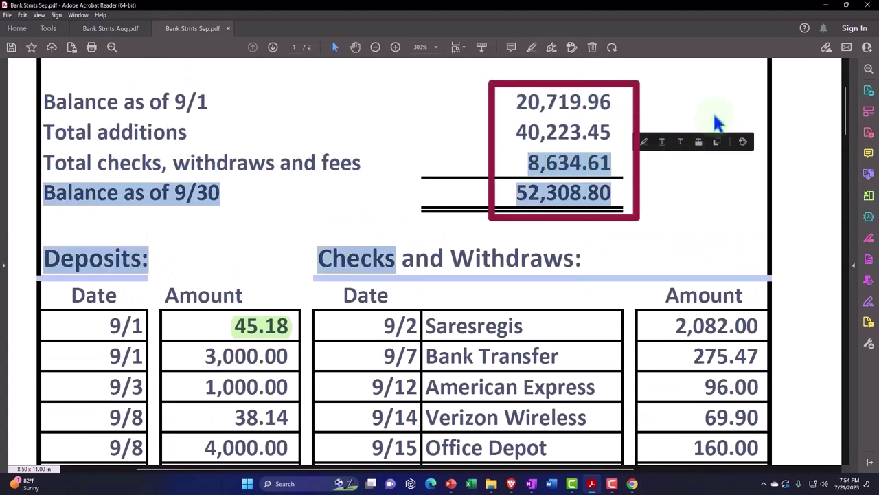
click(826, 5)
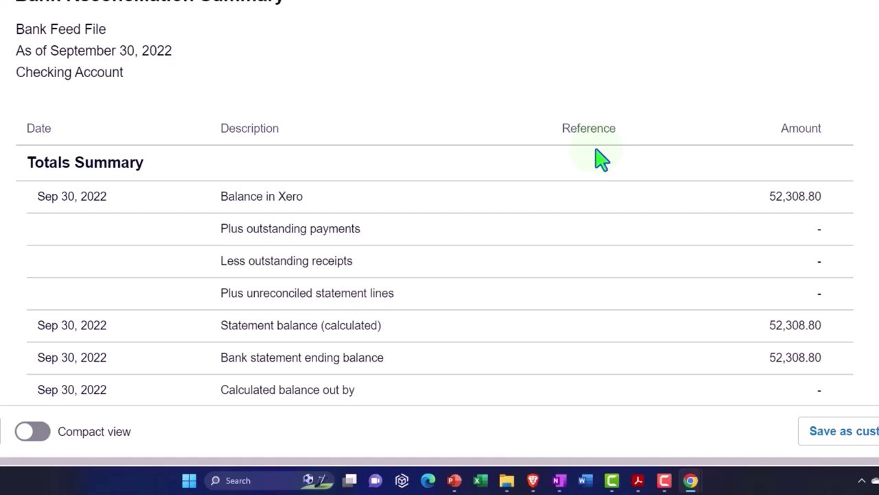
Step: Compare the checking account's August and September balances on the balance sheet with the balances on the September statement PDF
scroll(601, 159, down, 1)
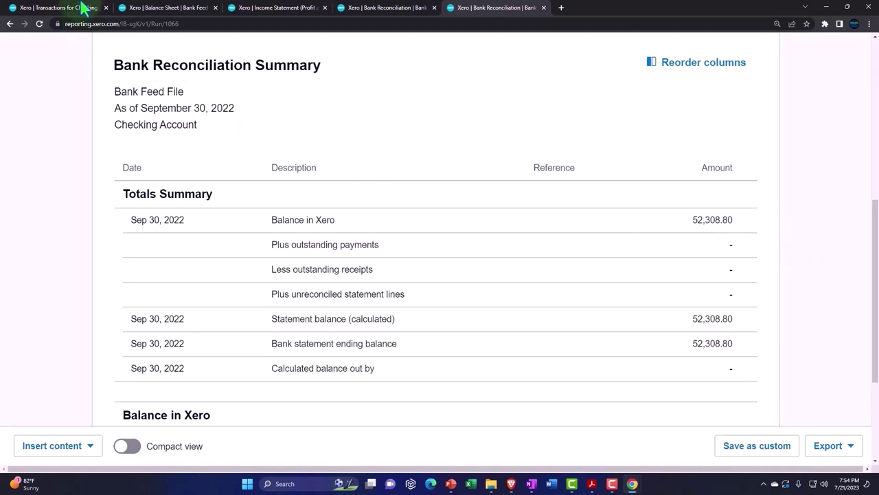
click(177, 7)
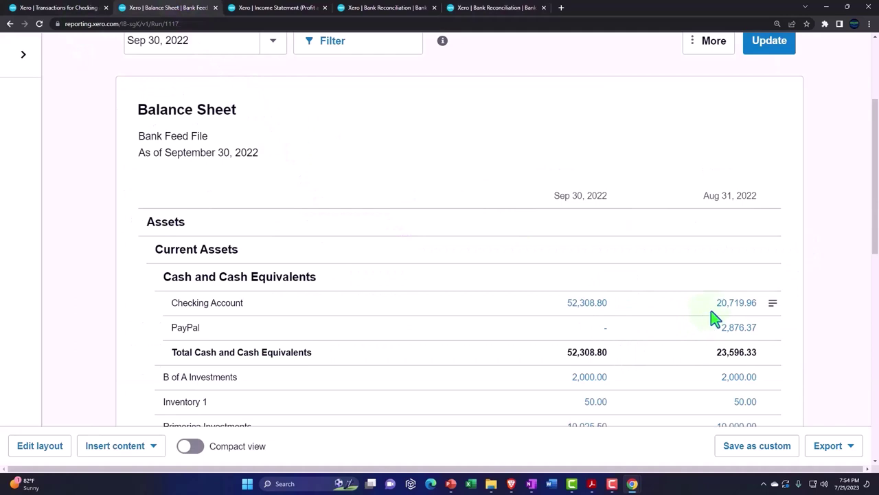
mouse_move(592, 484)
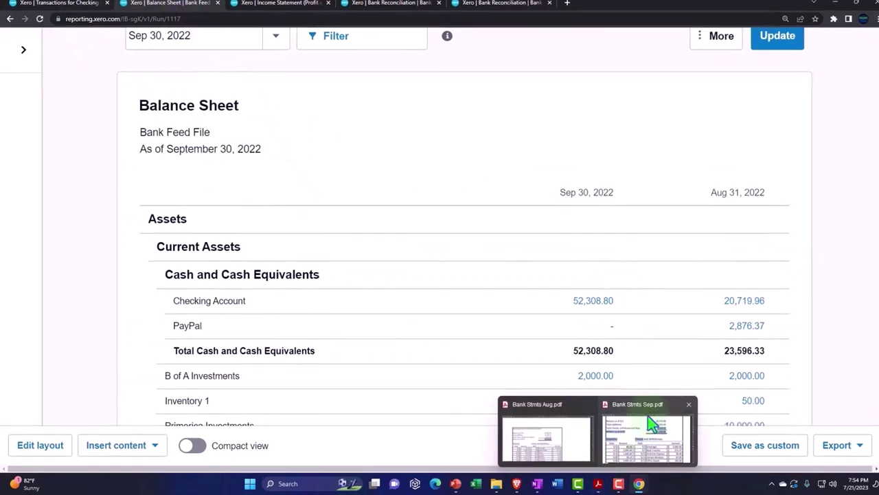
click(648, 416)
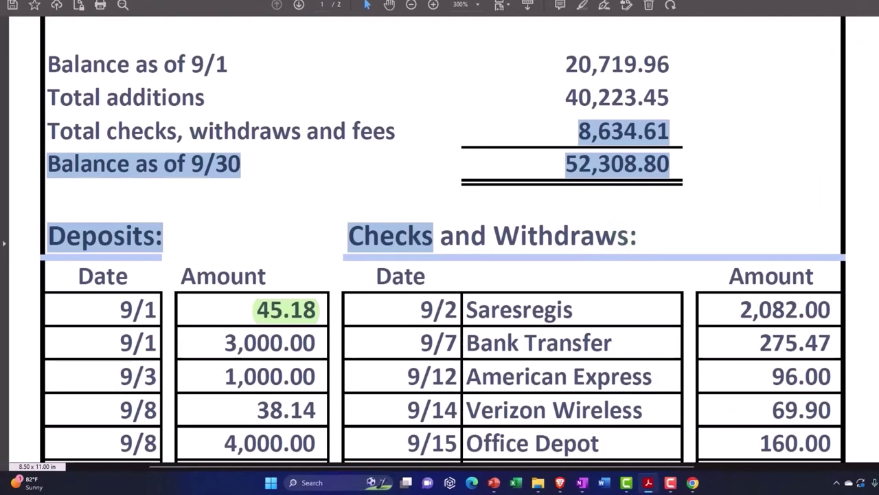
key(super+Down)
key(super+Down)
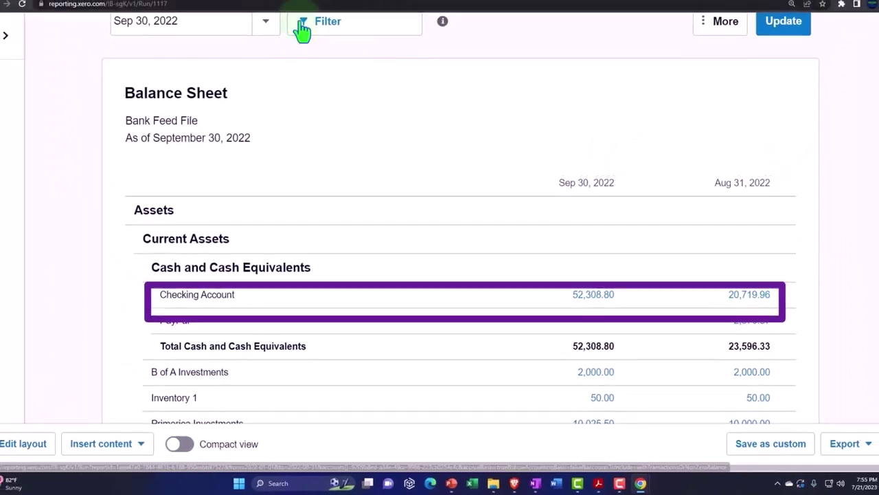
Step: Examine the 2022 income statement (profit and loss) report
click(275, 8)
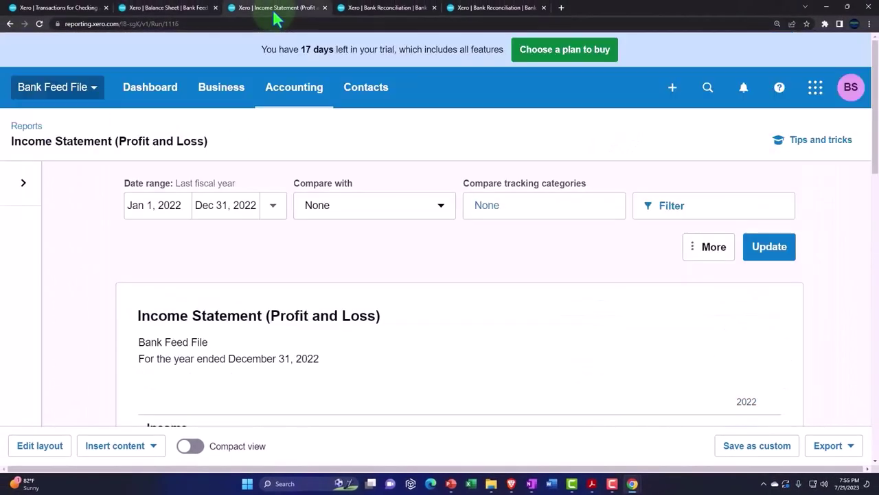
scroll(277, 238, down, 2)
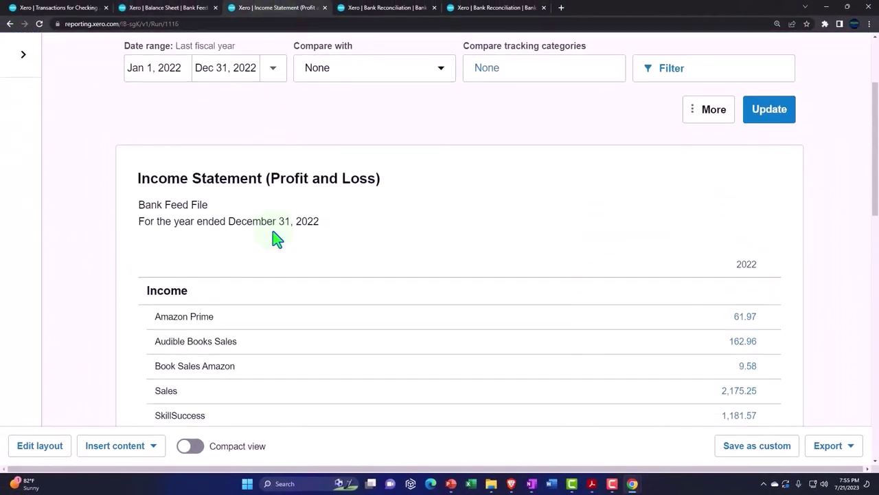